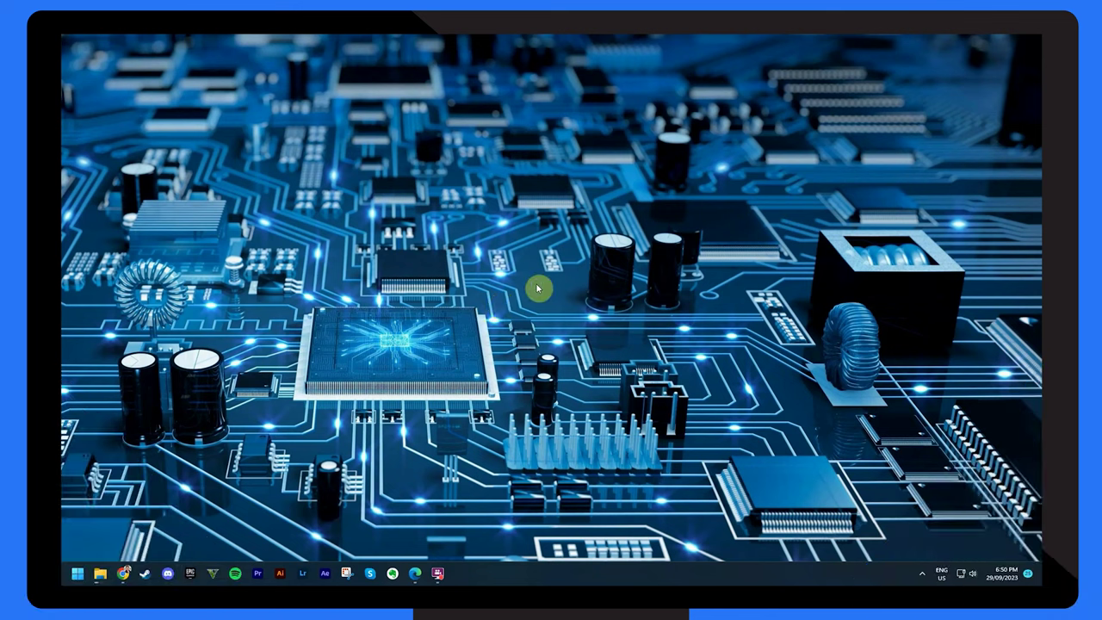
From the desktop, open Display settings and expand the resolution list showing 1920 × 1080 (Recommended).
{"action": "left_click", "coordinate": [571, 387]}
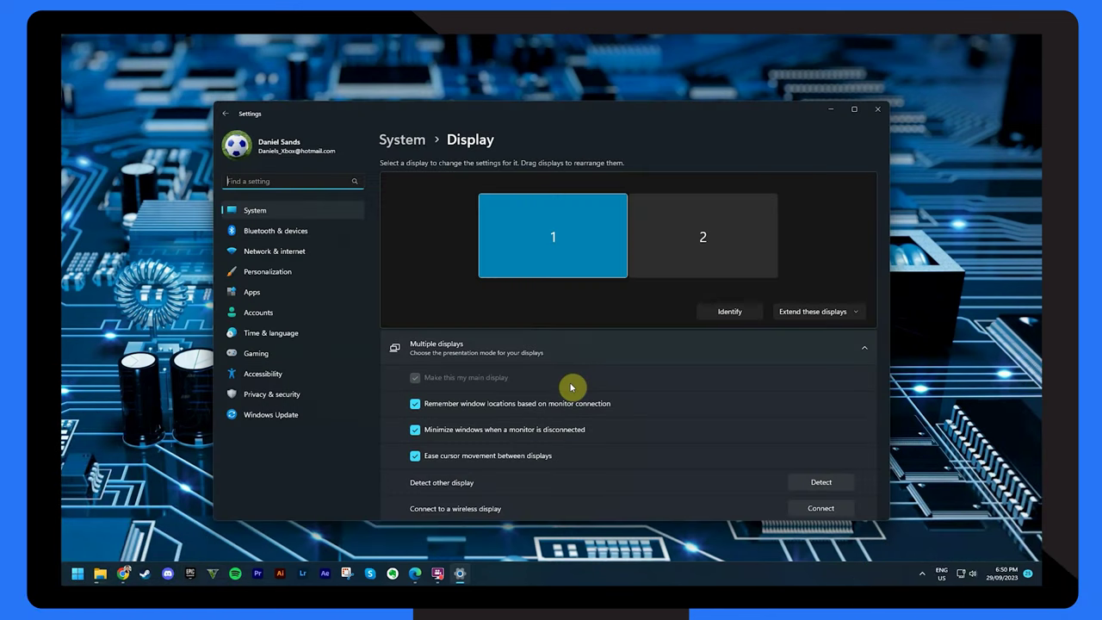
{"action": "scroll", "coordinate": [571, 388], "scroll_direction": "down", "scroll_amount": 1}
{"action": "scroll", "coordinate": [571, 387], "scroll_direction": "down", "scroll_amount": 2}
{"action": "scroll", "coordinate": [571, 387], "scroll_direction": "down", "scroll_amount": 1}
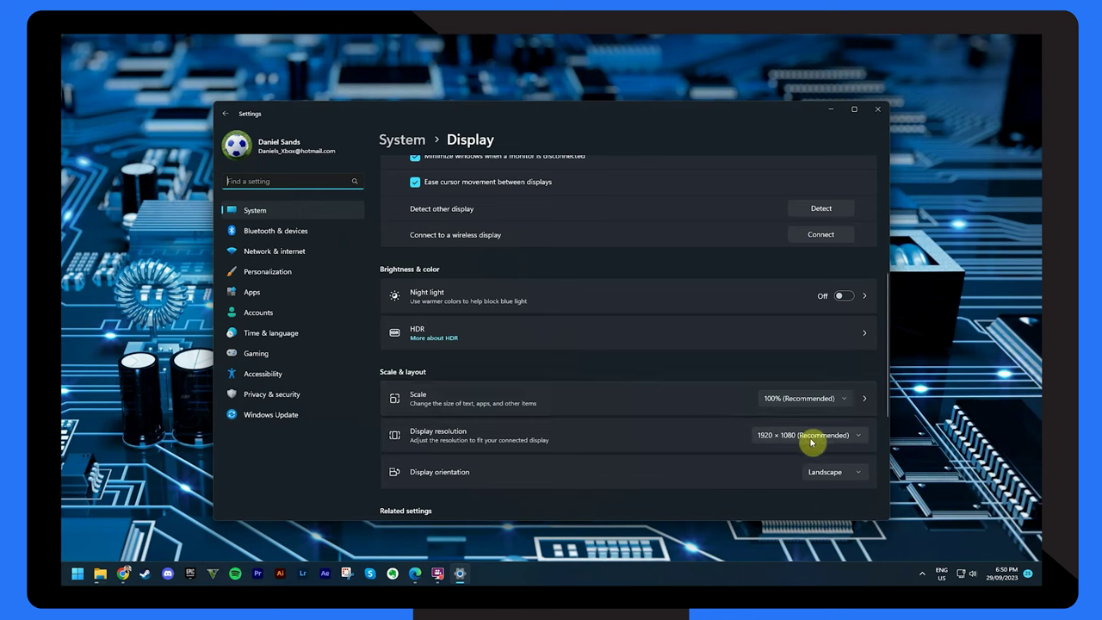
{"action": "left_click", "coordinate": [848, 439]}
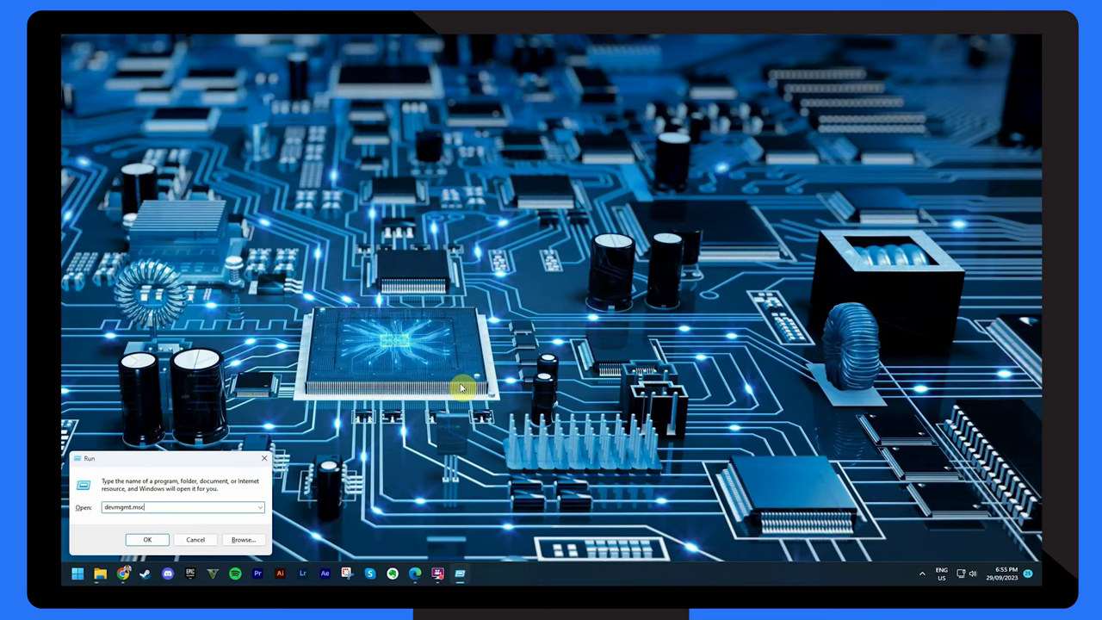
Launch Device Manager with devmgmt.msc from the Run box.
{"action": "left_click", "coordinate": [167, 540]}
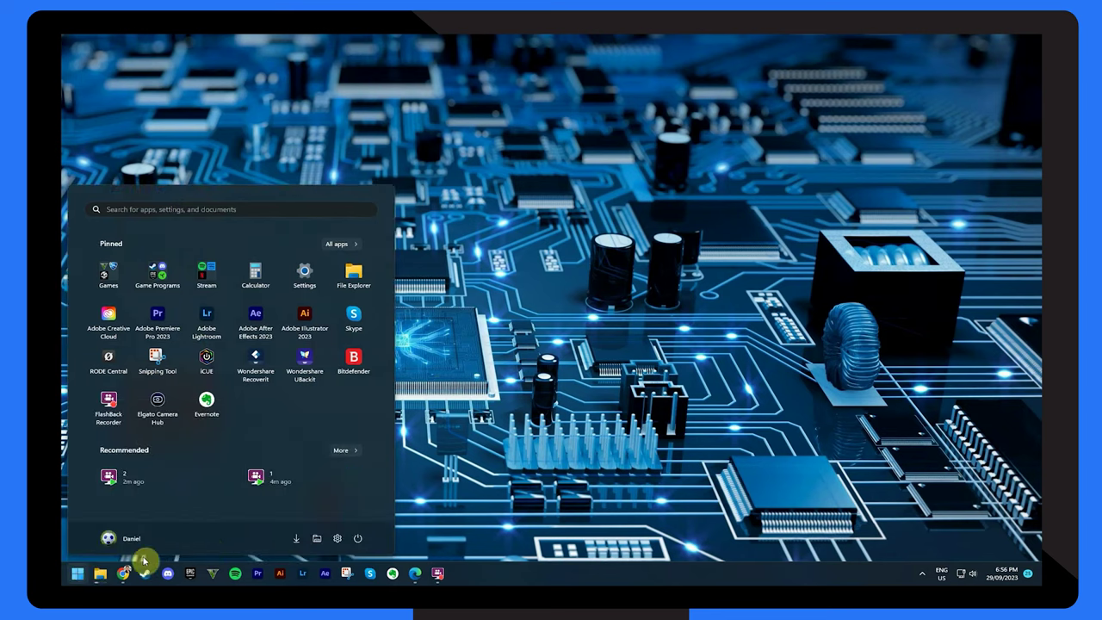
Start a Windows Update check for updates from the Settings app.
{"action": "left_click", "coordinate": [336, 538]}
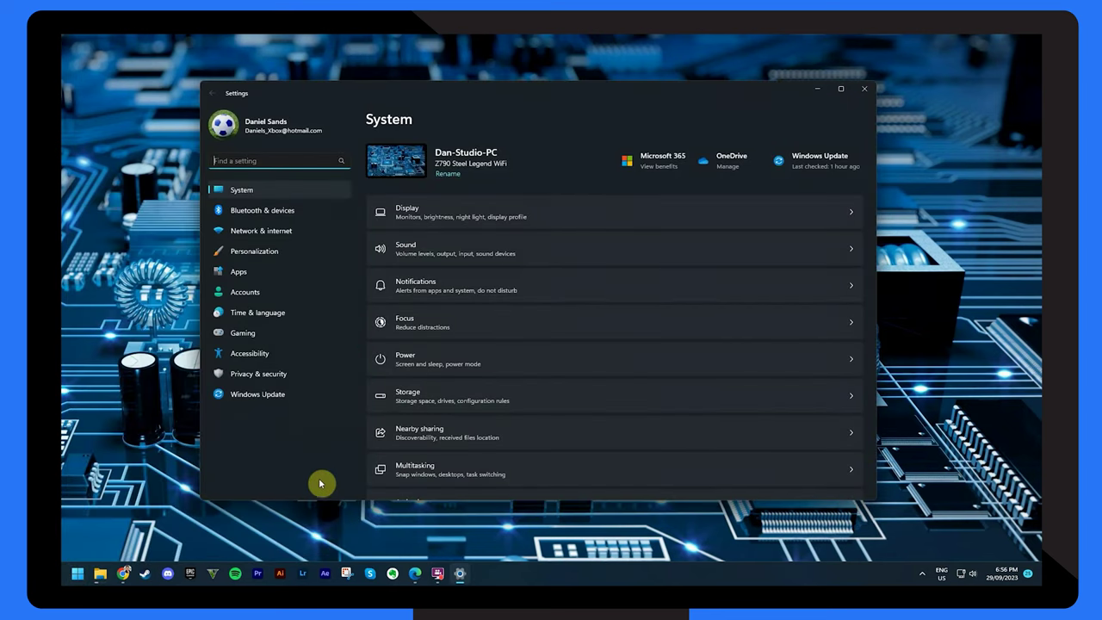
{"action": "left_click", "coordinate": [267, 398]}
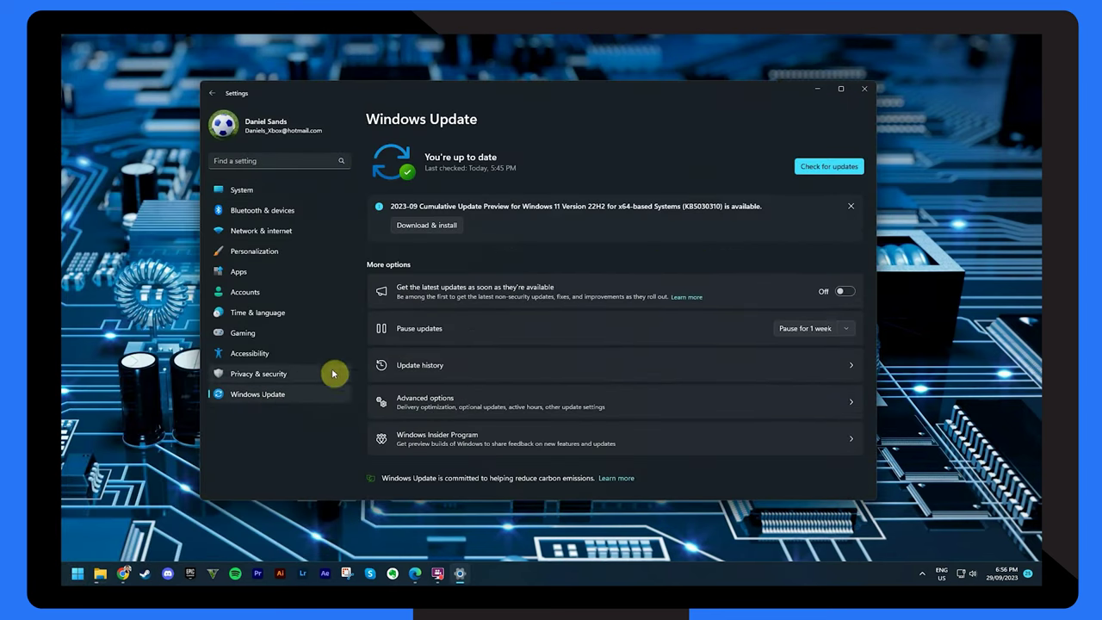
{"action": "left_click", "coordinate": [815, 168]}
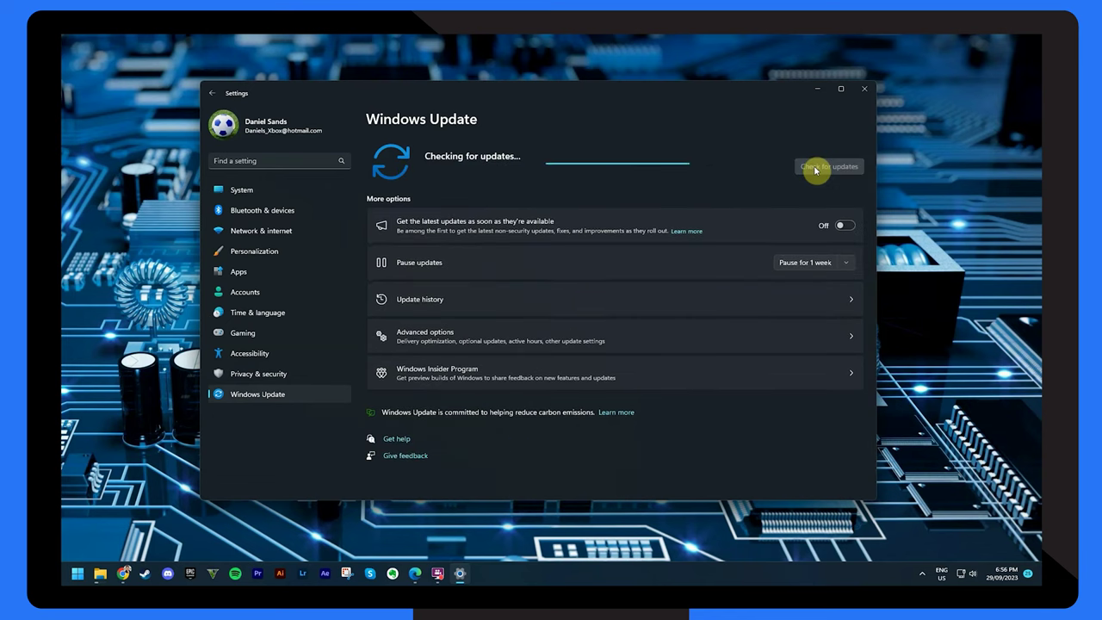